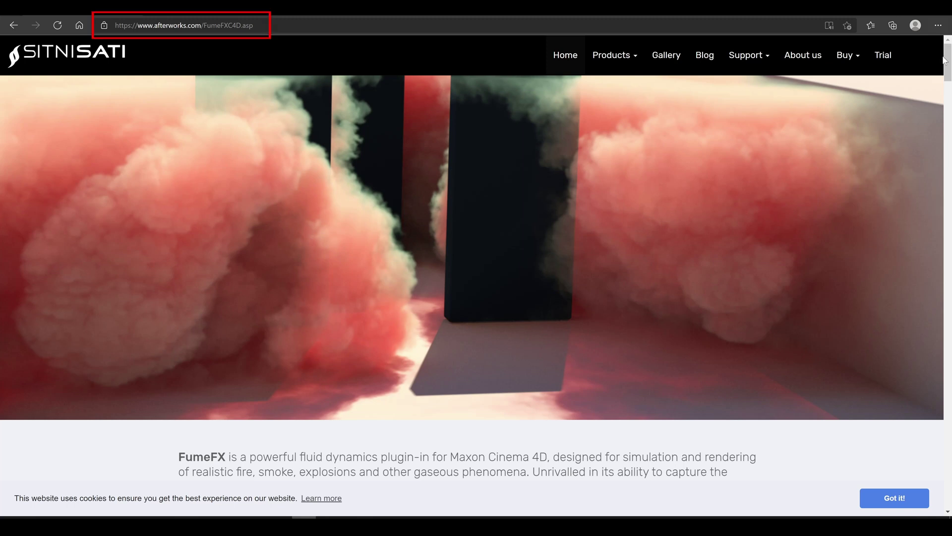
- Open the Trial page on the Sitni Sati site and tick the Cinema4D checkbox
mouse_move(949, 49)
mouse_down()
mouse_move(948, 439)
mouse_move(948, 60)
mouse_up()
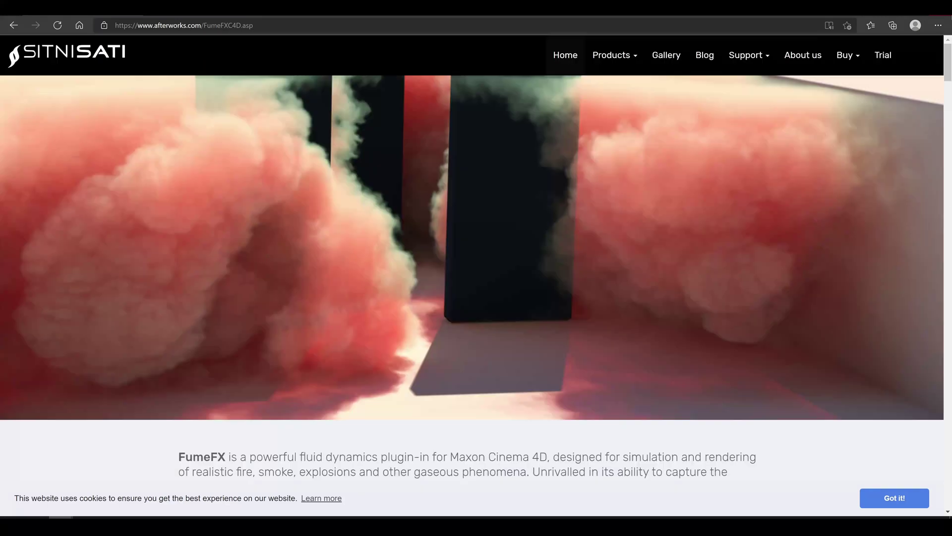
click(883, 55)
drag(947, 79, 947, 239)
click(175, 90)
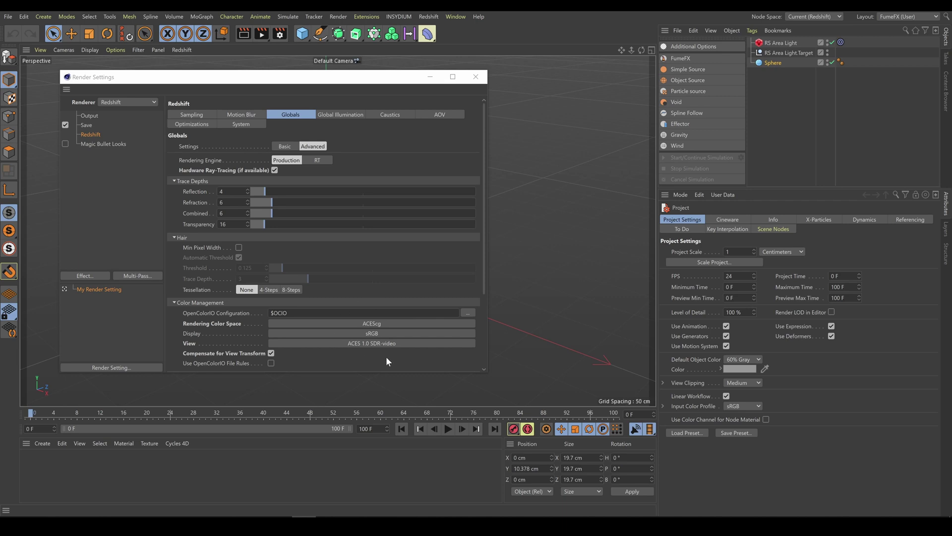
- Close the Render Settings window to reveal the sphere and RS area light scene
click(483, 76)
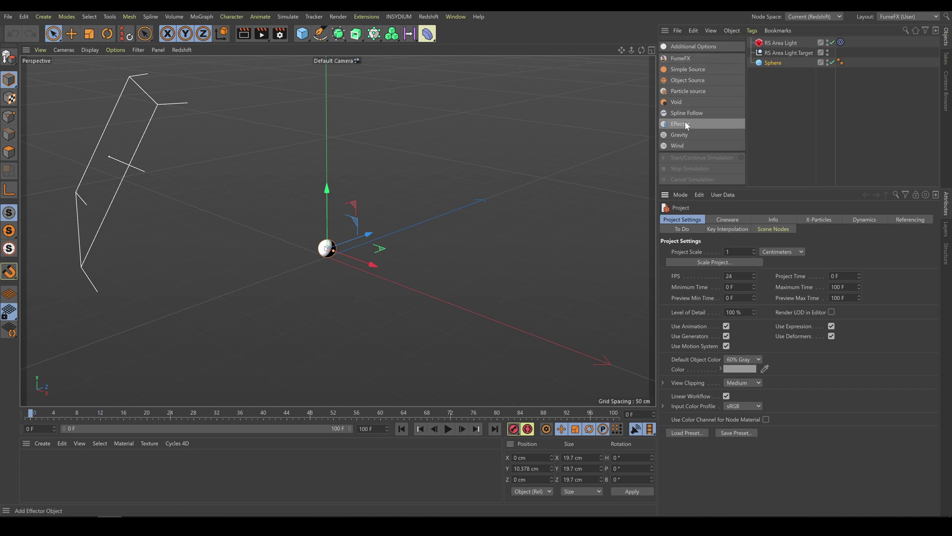
click(366, 17)
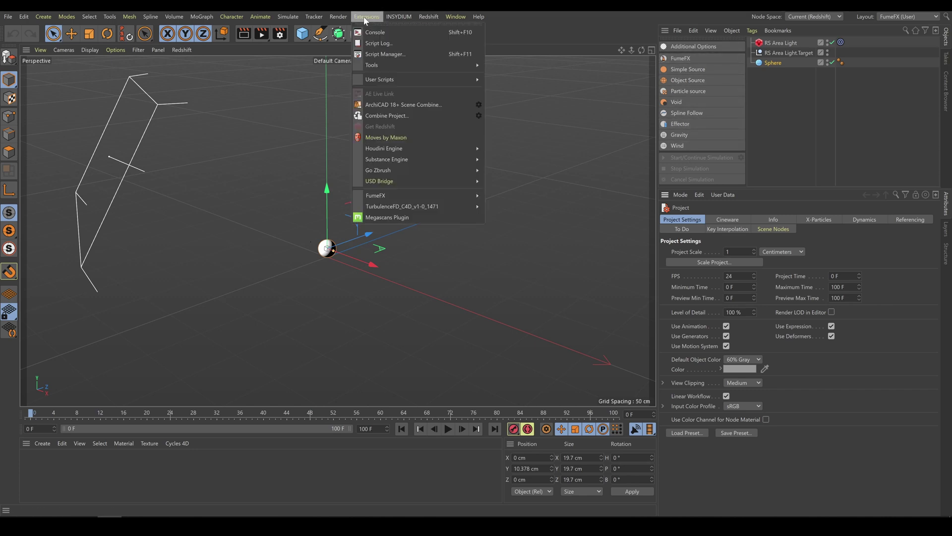
mouse_move(453, 197)
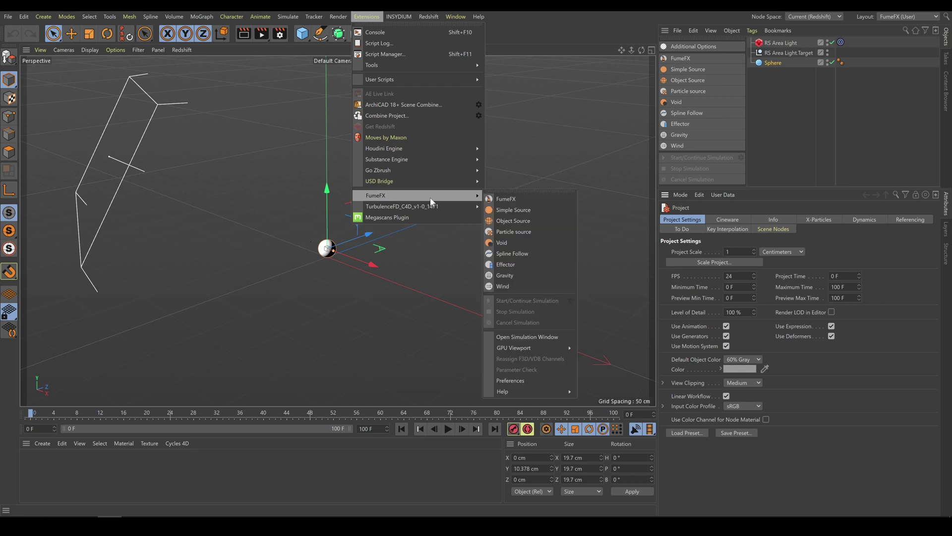
click(368, 16)
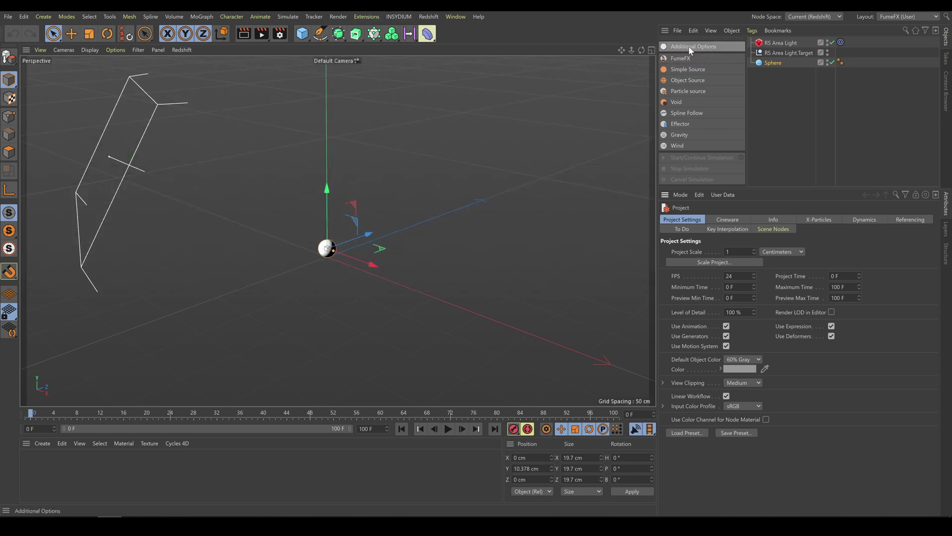
- Check the FumeFX Preferences, with cache path D:\_cache\FumeFX, and save them
click(695, 48)
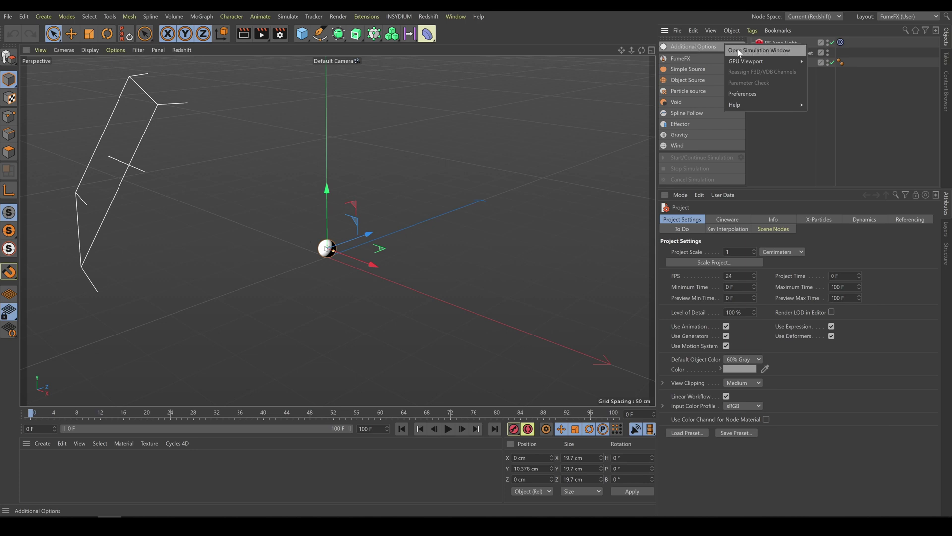
click(744, 94)
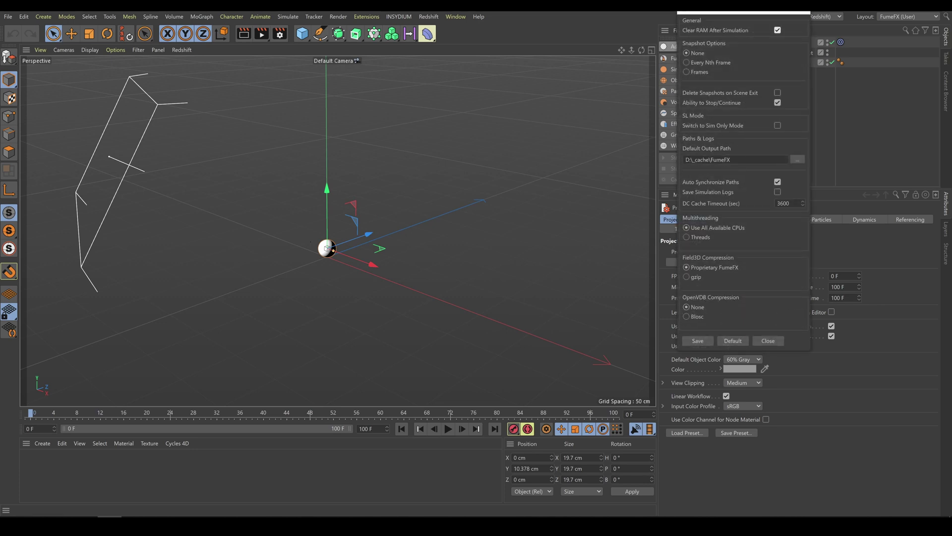
click(699, 341)
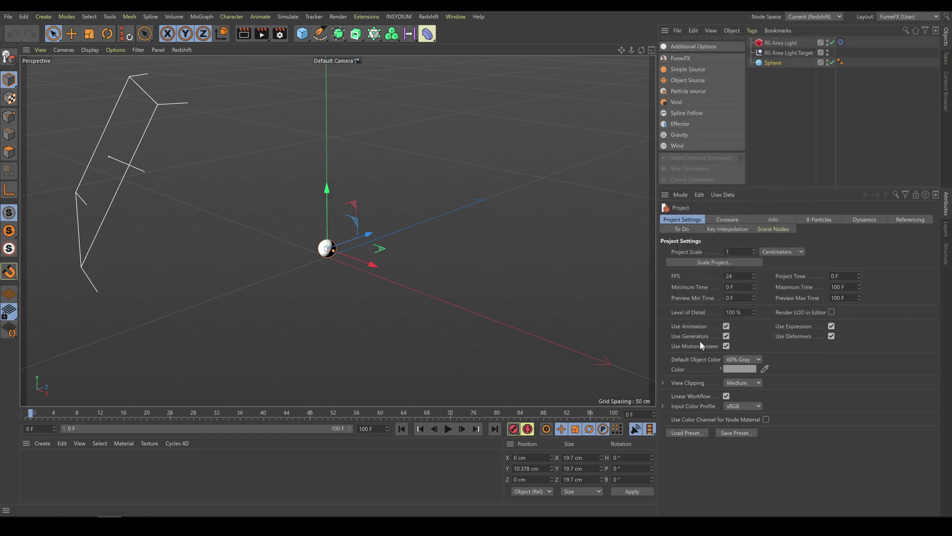
- Create a FumeFX Object Source and put the Sphere in its Objects list
click(697, 80)
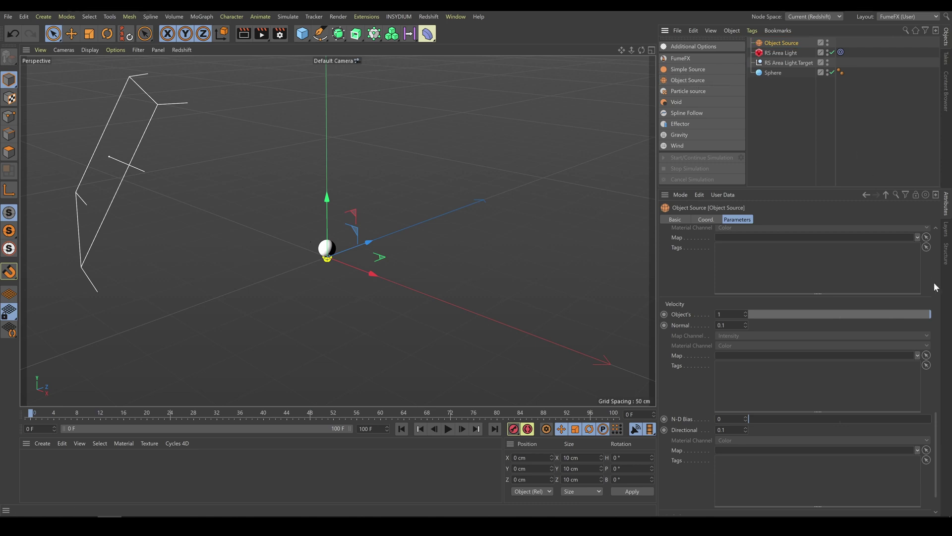
drag(937, 408, 934, 233)
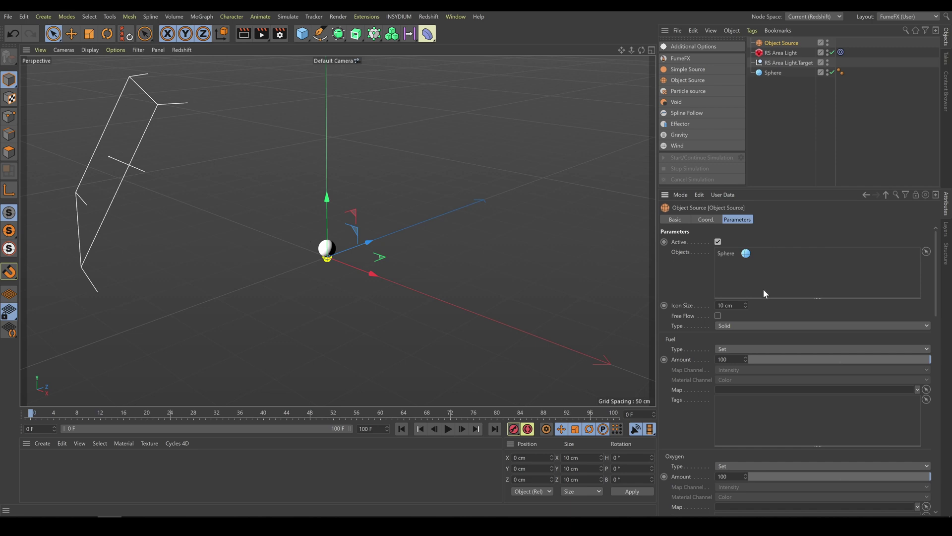
- Change the Object Source Type from Solid to Volume
click(738, 326)
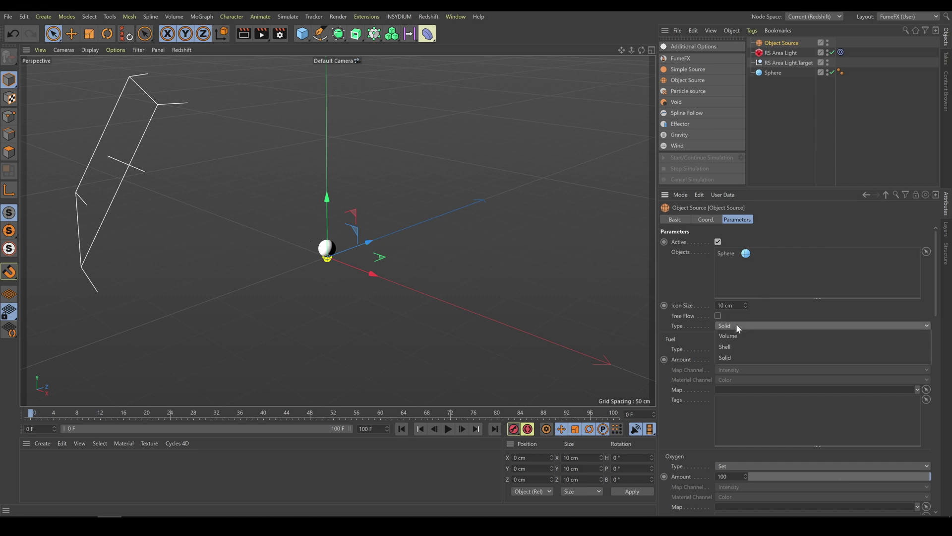
click(735, 337)
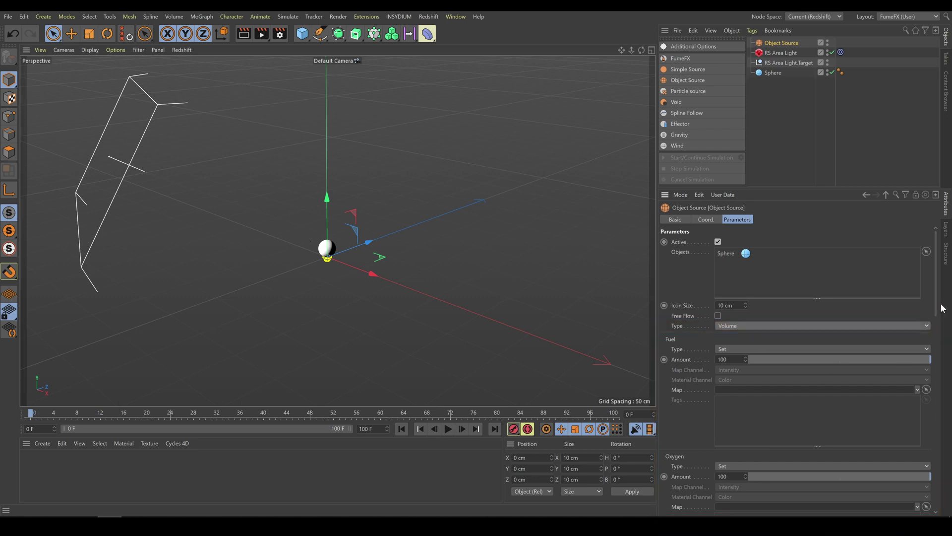
- Set the Object Source's Smoke Type to Disabled, keeping Temperature at 300
drag(937, 305, 939, 368)
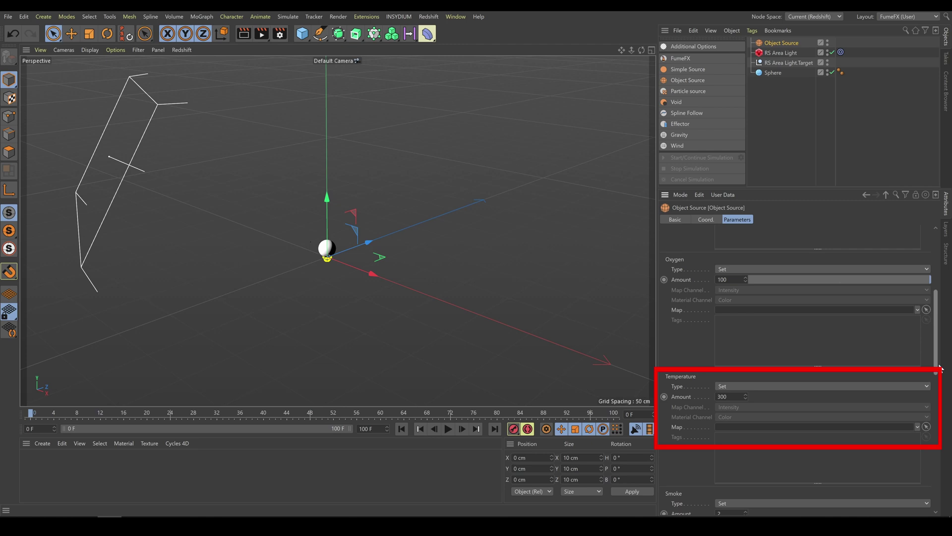
drag(939, 368, 941, 406)
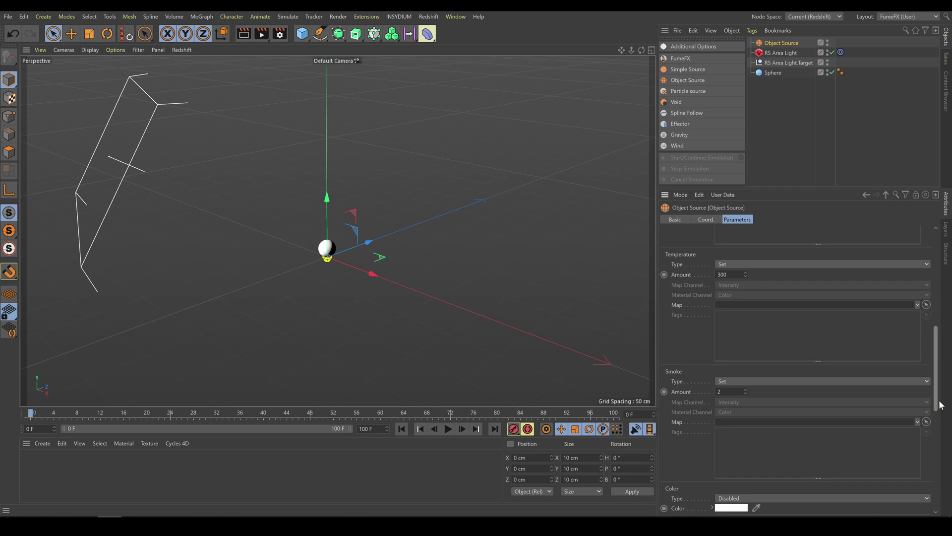
drag(941, 405, 937, 437)
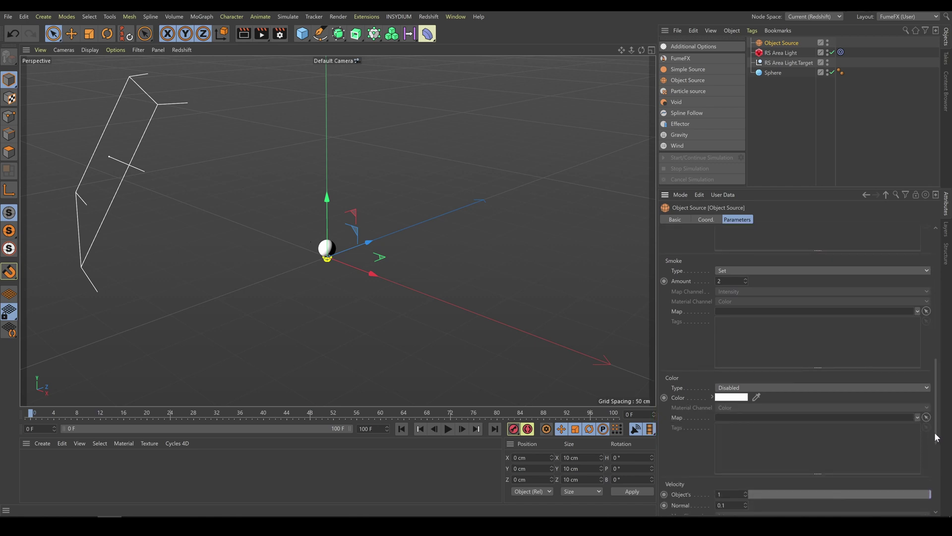
click(762, 271)
click(762, 282)
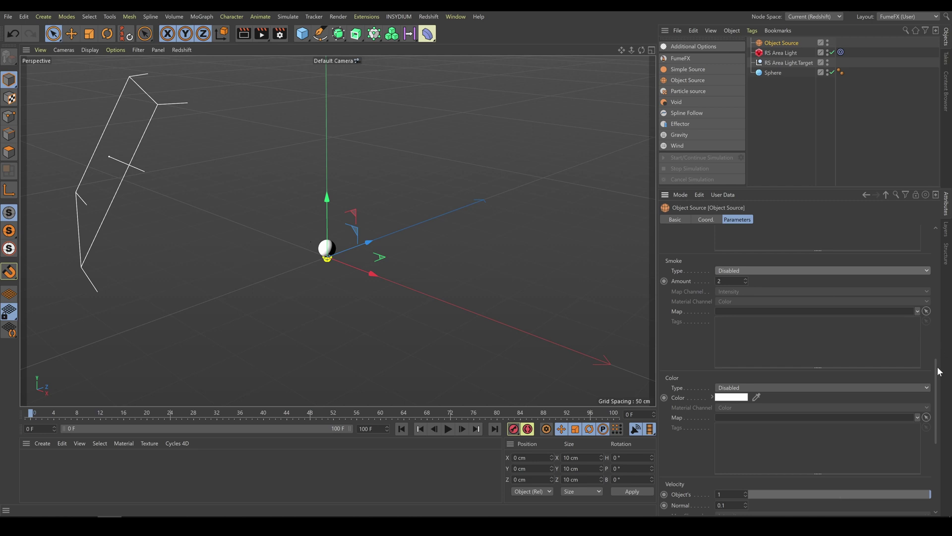
drag(937, 373, 937, 413)
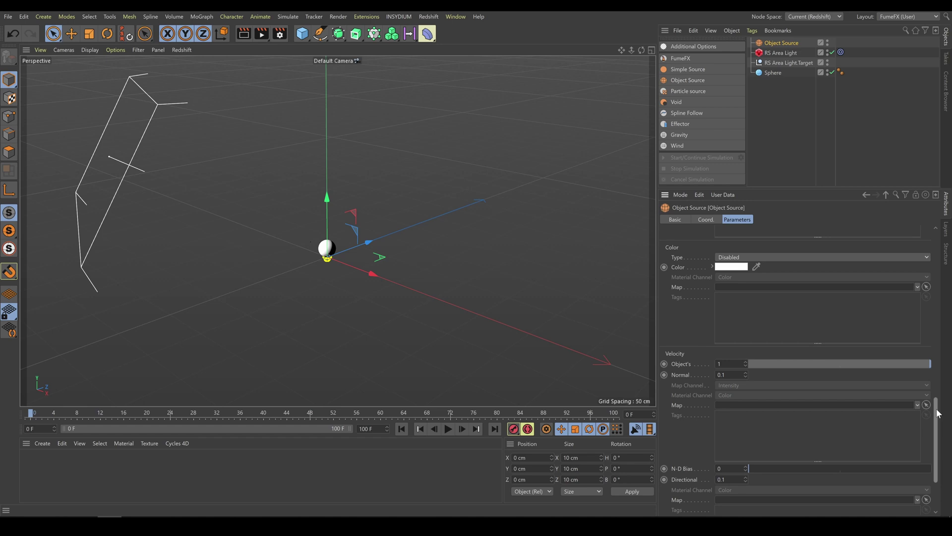
drag(937, 413, 938, 439)
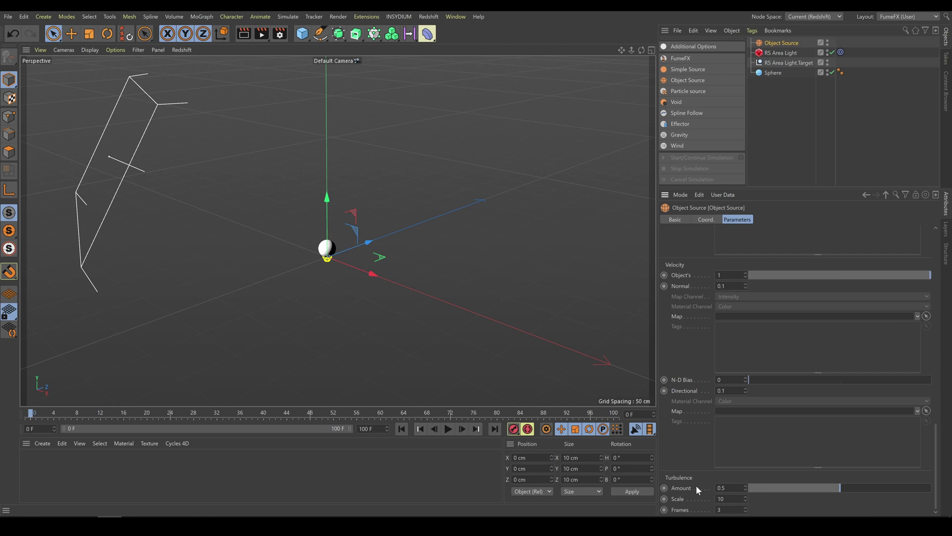
- Add a FumeFX container enclosing the Sphere and Object Source, and frame the sphere in the viewport
click(684, 61)
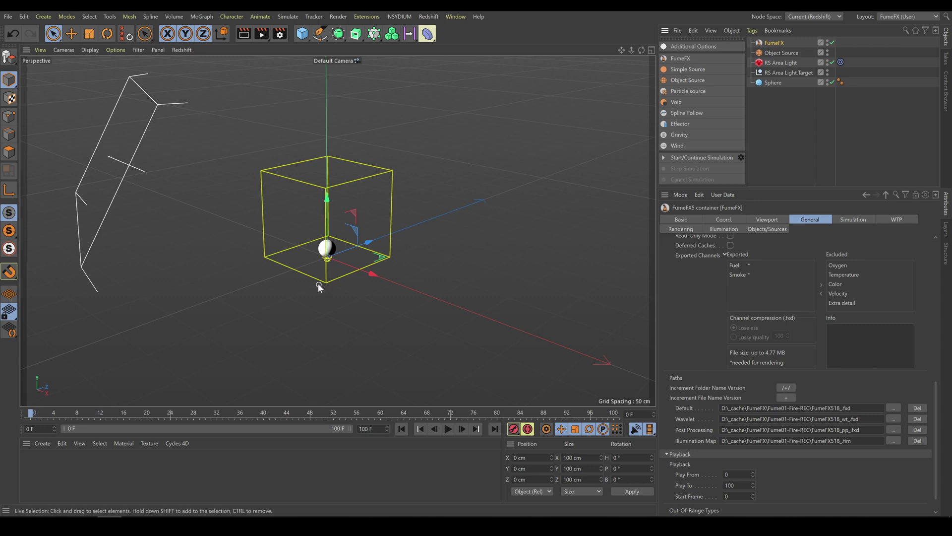
scroll(328, 253, up, 10)
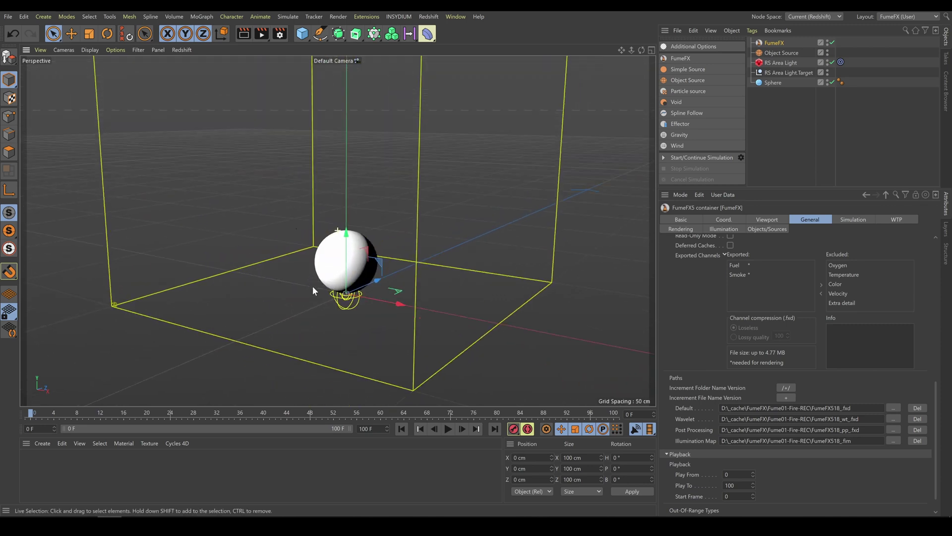
alt+drag(312, 286, 309, 272)
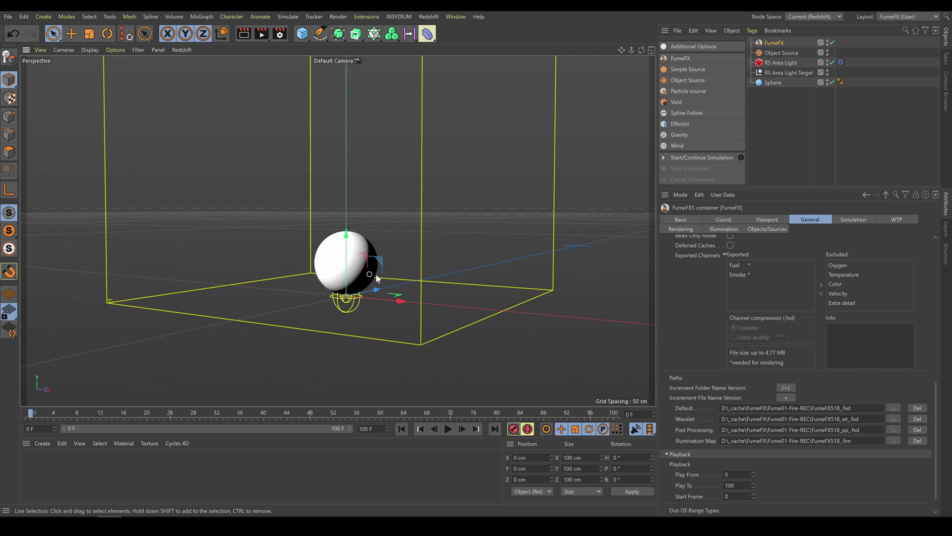
click(771, 223)
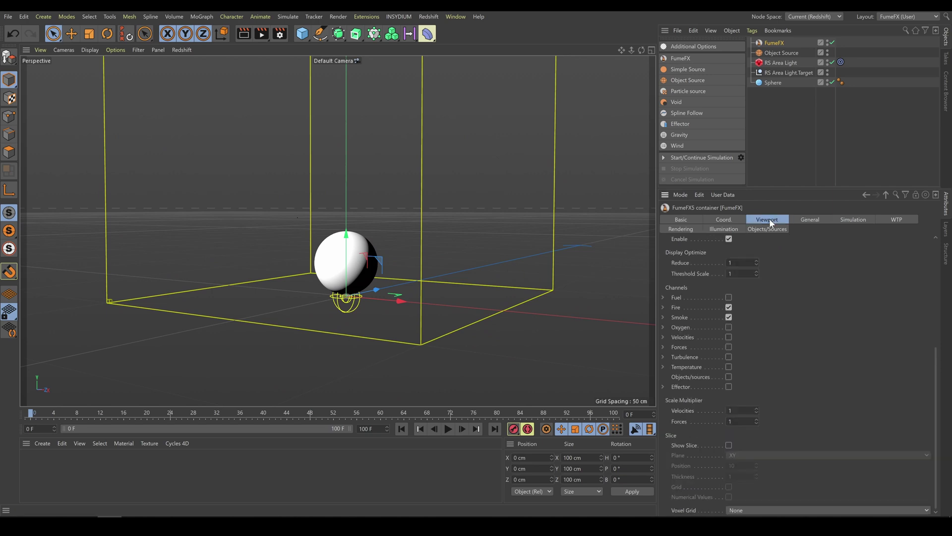
scroll(936, 359, down, 2)
scroll(801, 273, up, 3)
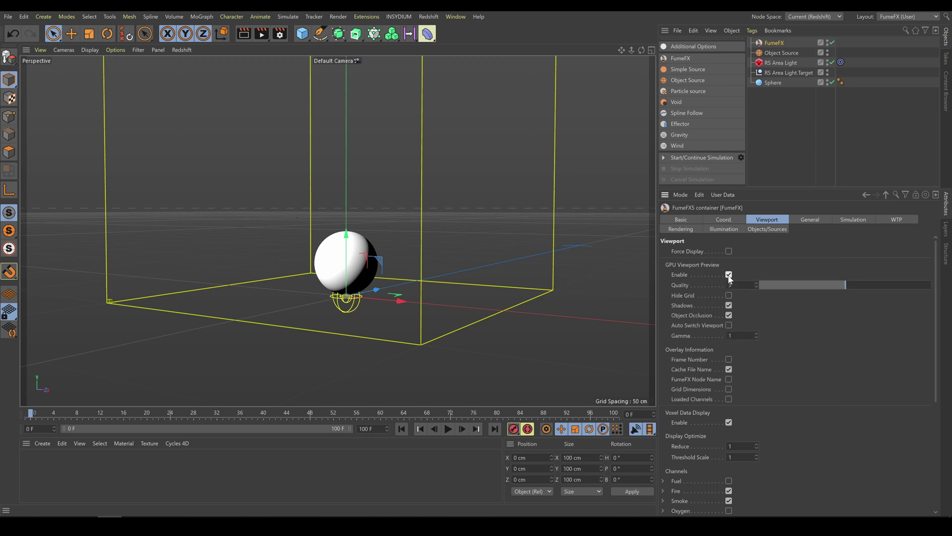
click(810, 220)
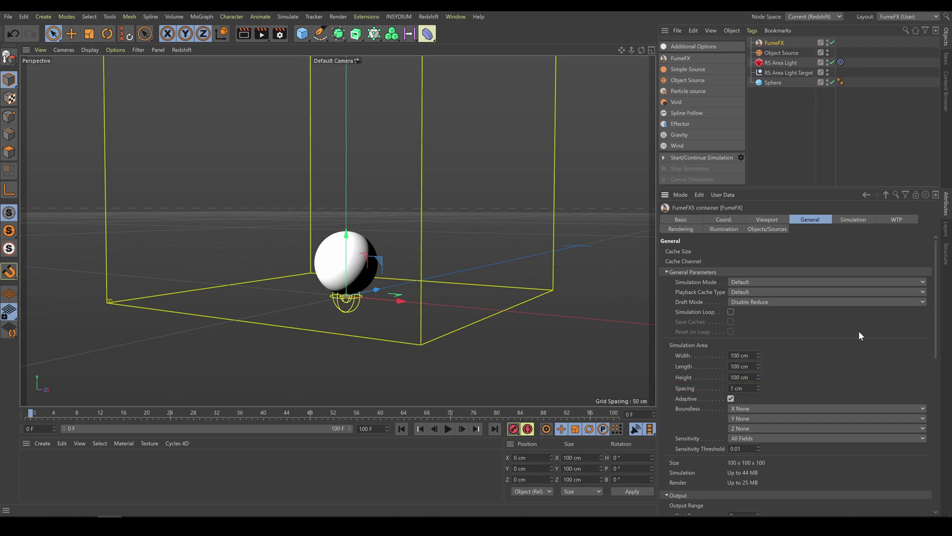
- Change the Default cache path extension in General > Output to vdb
drag(936, 325, 933, 443)
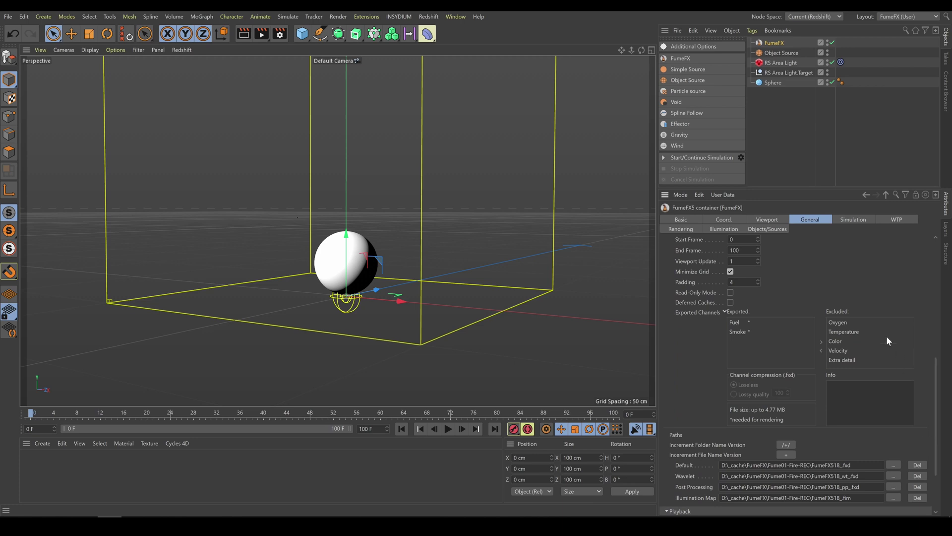
click(725, 312)
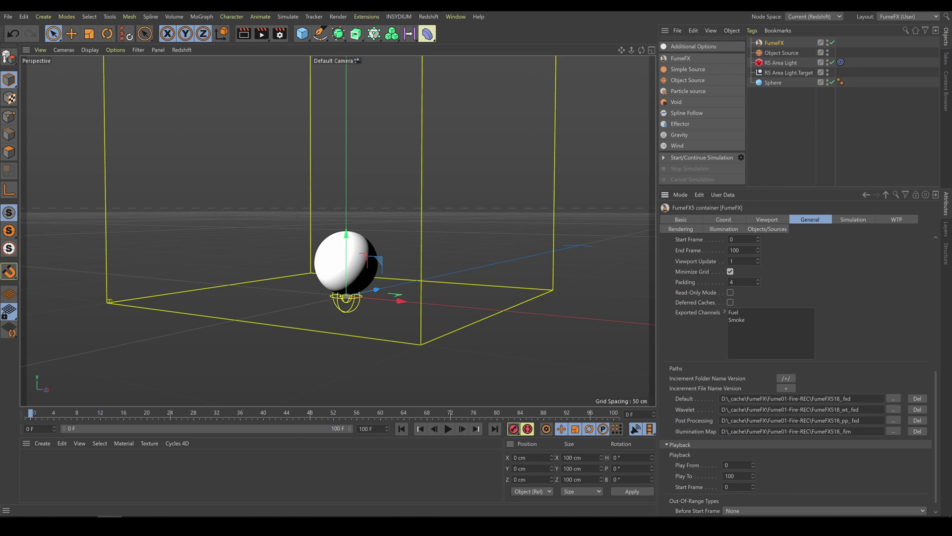
key(BackSpace)
text(vdb)
- Move Velocity from the Excluded to the Exported channels
click(724, 310)
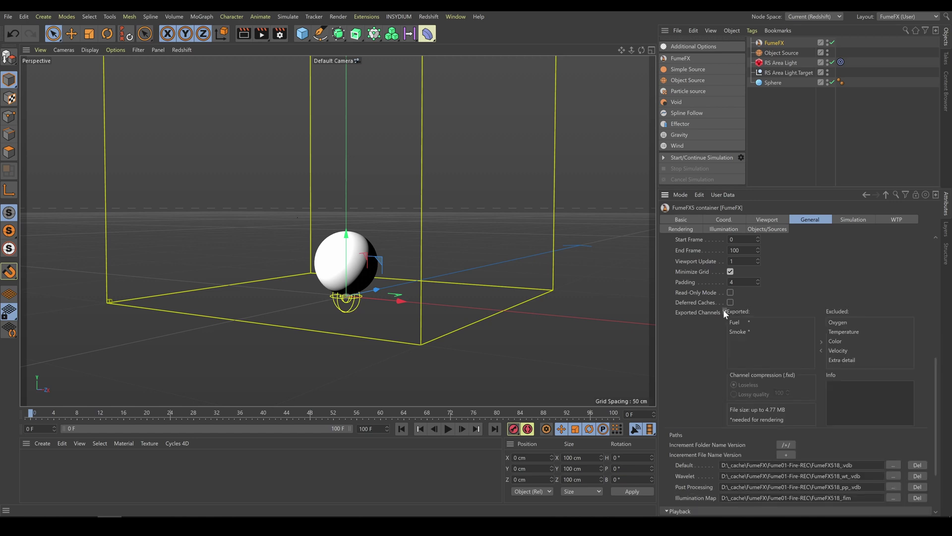
click(840, 350)
click(821, 350)
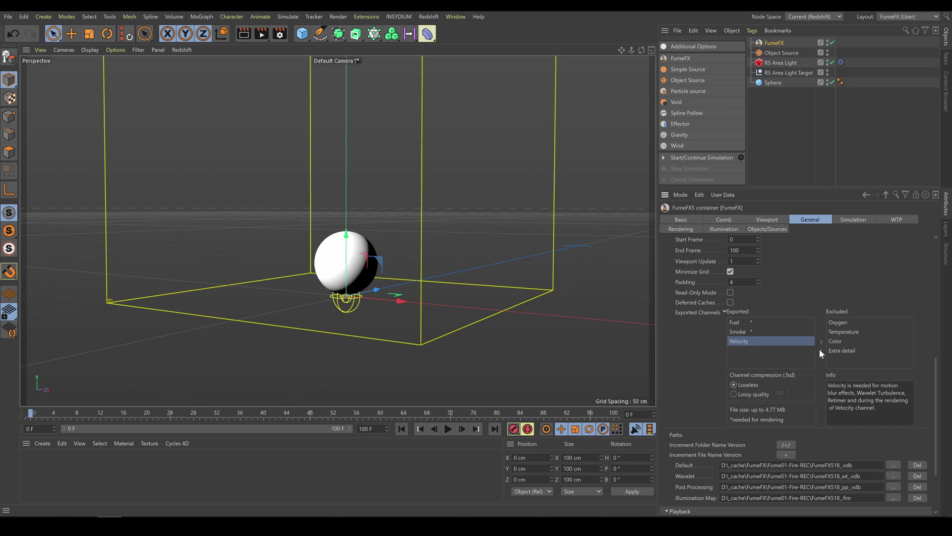
- Review the Simulation tab: QCG solver, Quality 5, 200 max iterations, CFL 5, plus System, Fuel, Smoke, Temperature
click(852, 222)
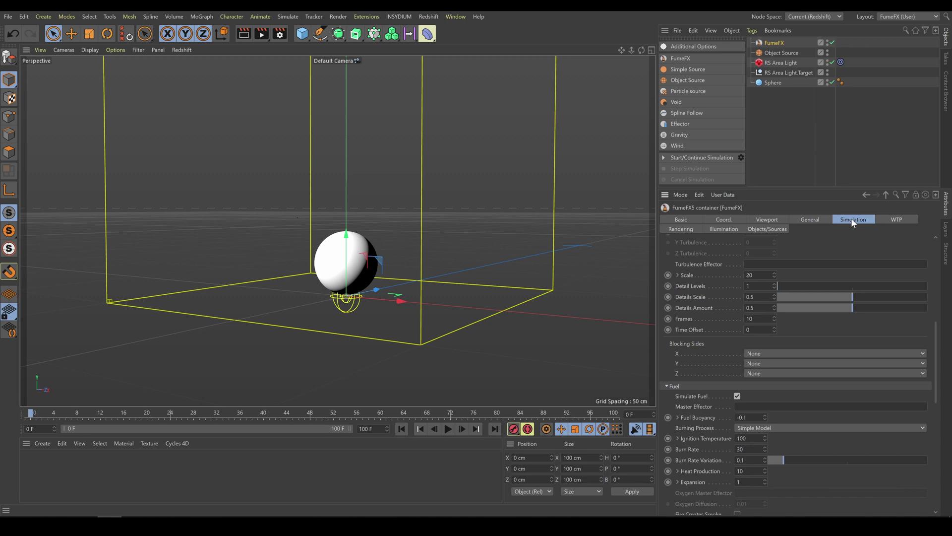
drag(933, 322, 937, 247)
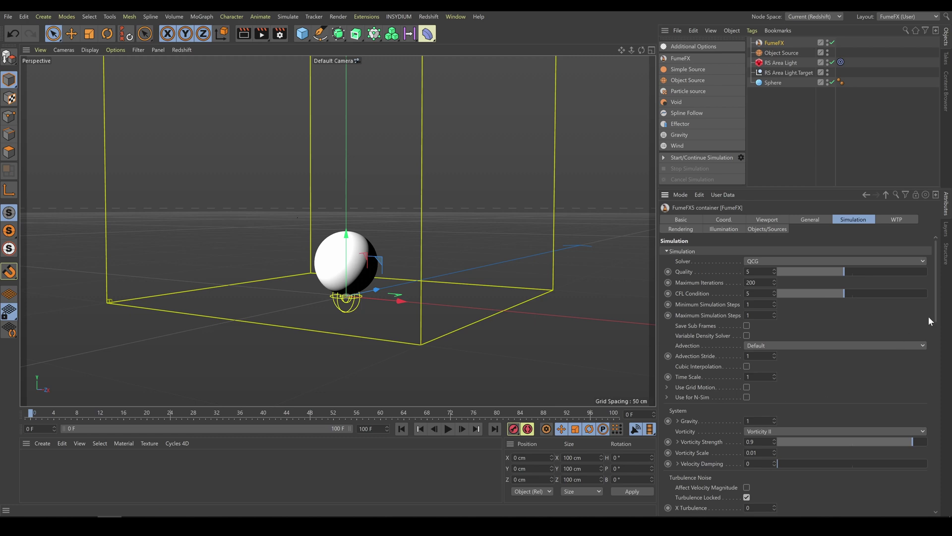
drag(936, 312, 943, 367)
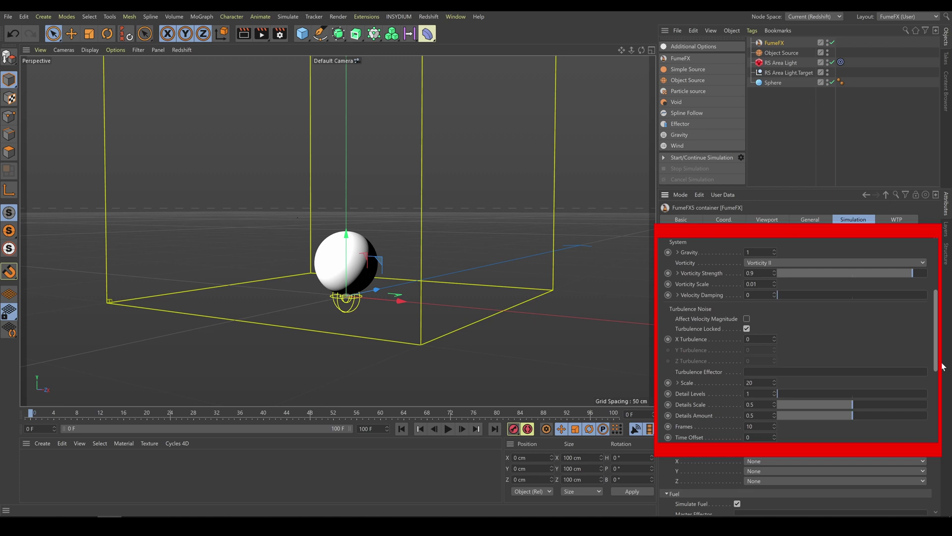
drag(943, 366, 945, 436)
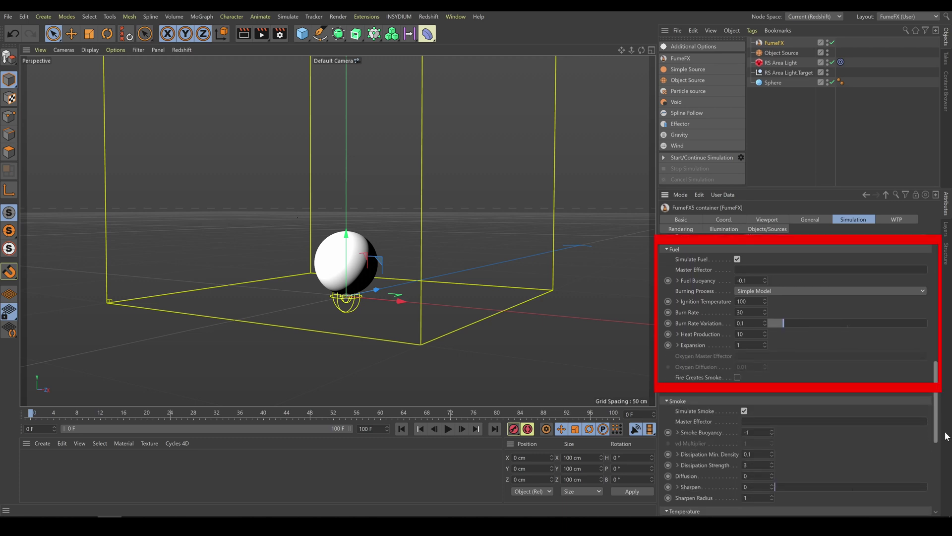
drag(946, 436, 937, 484)
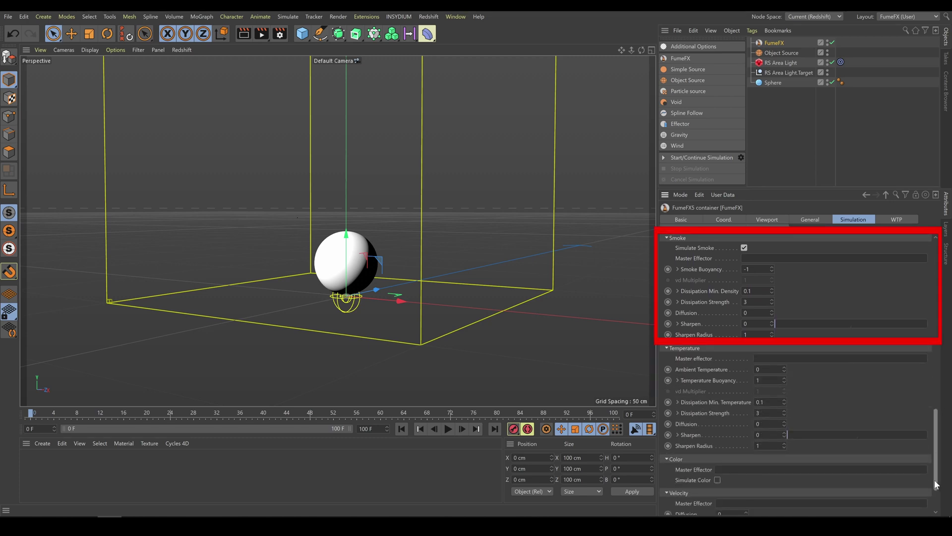
drag(934, 480, 927, 508)
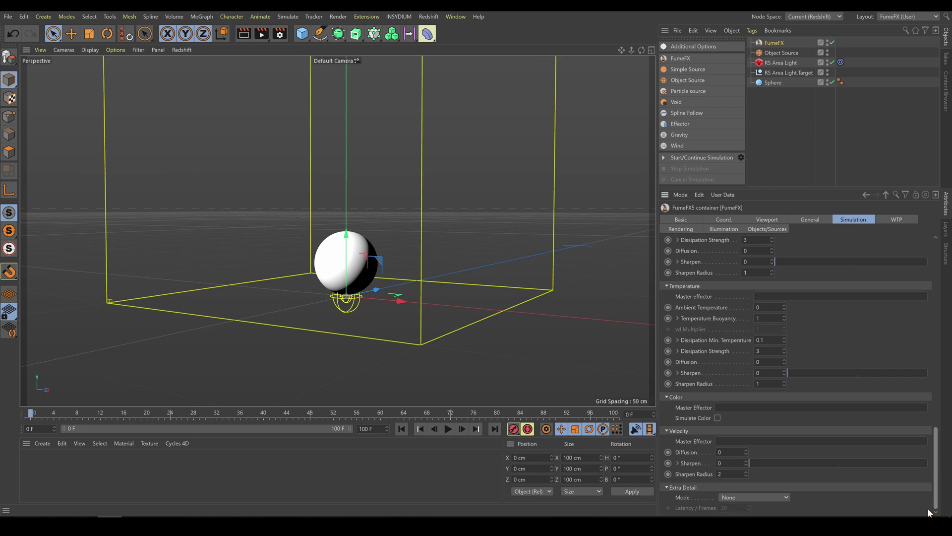
drag(927, 508, 947, 298)
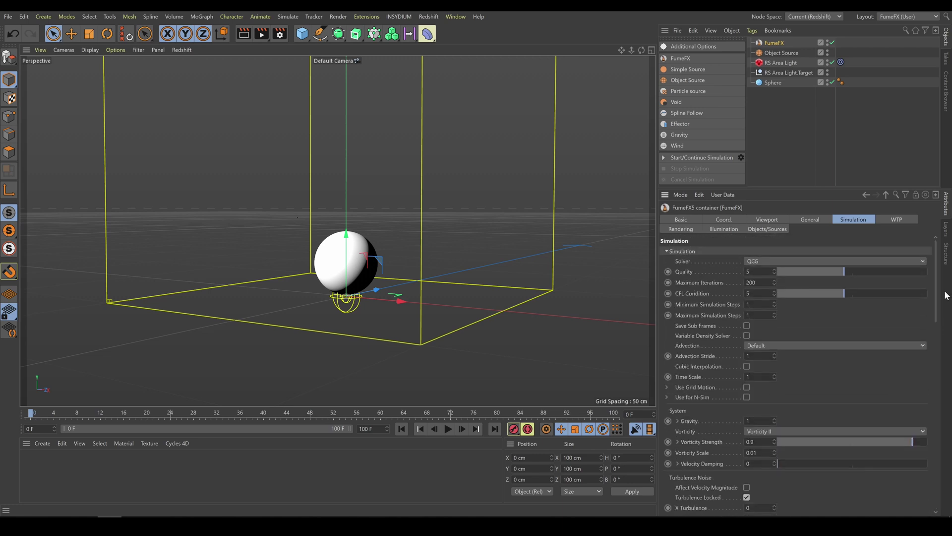
- Show the Objects/Sources tab, confirming the Object Source is the grid's only source
click(767, 229)
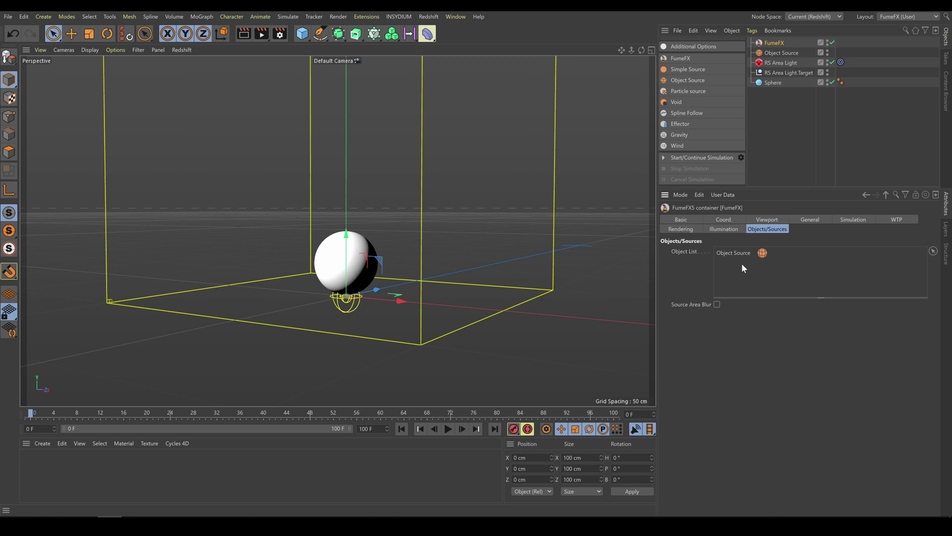
- Simulate FumeFX fire rising from the sphere up to frame 57, then move the status window aside
click(694, 159)
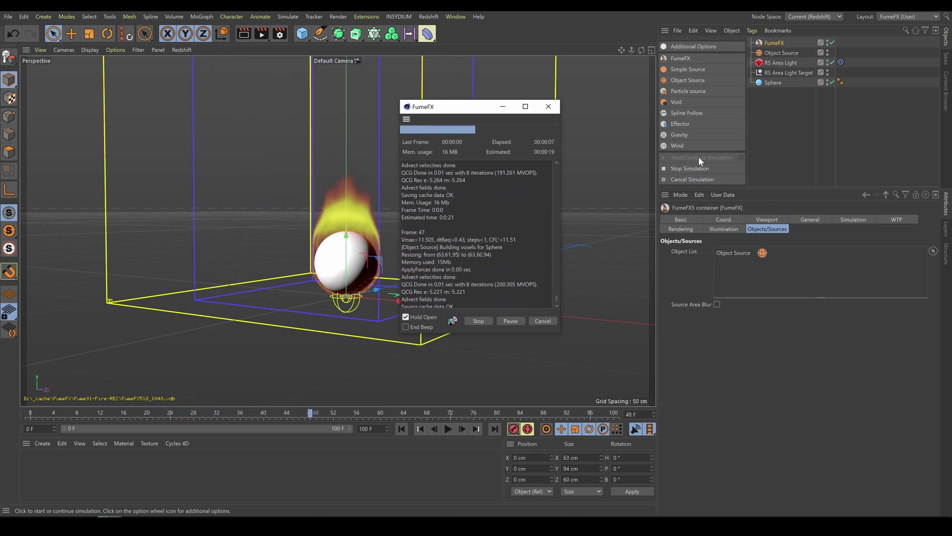
click(478, 321)
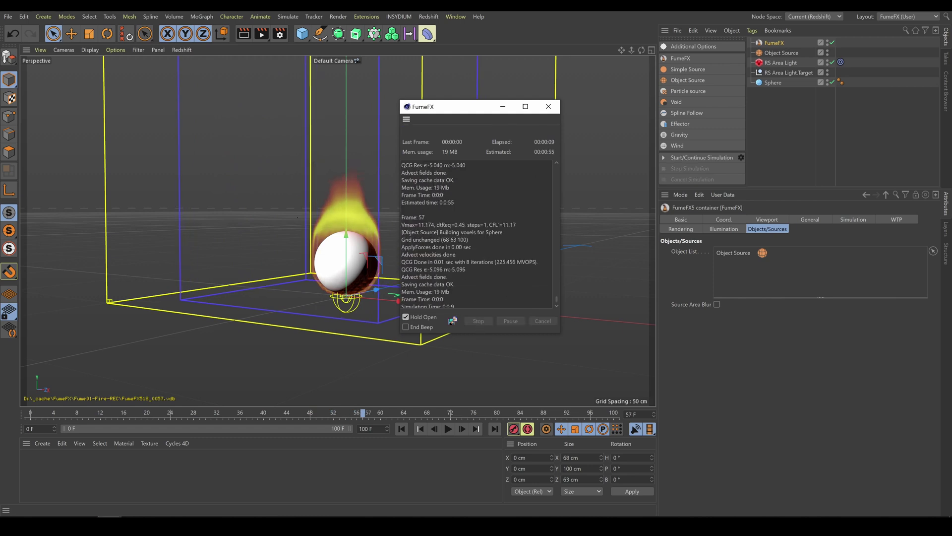
drag(470, 111, 558, 72)
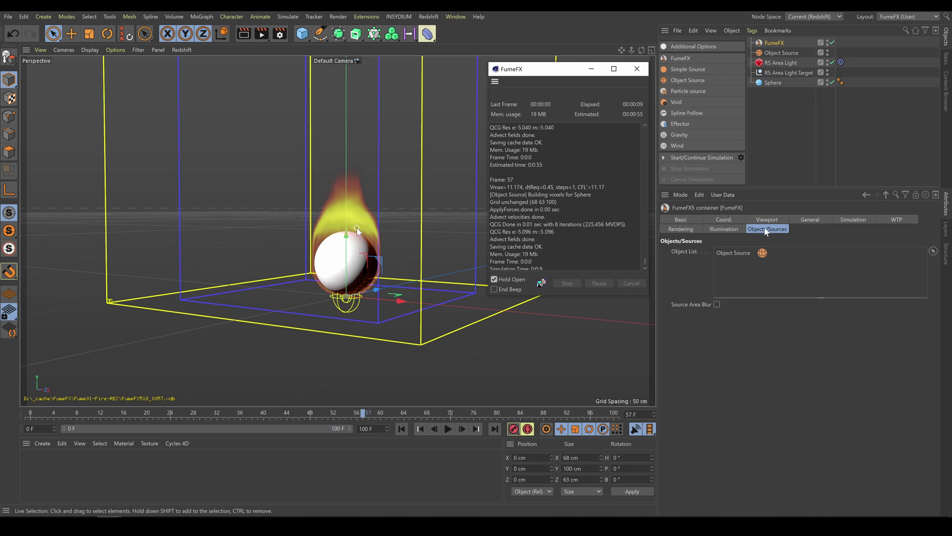
- From the WTP settings, bring up FumeFX's Online Help documentation under Additional Options > Help
click(897, 220)
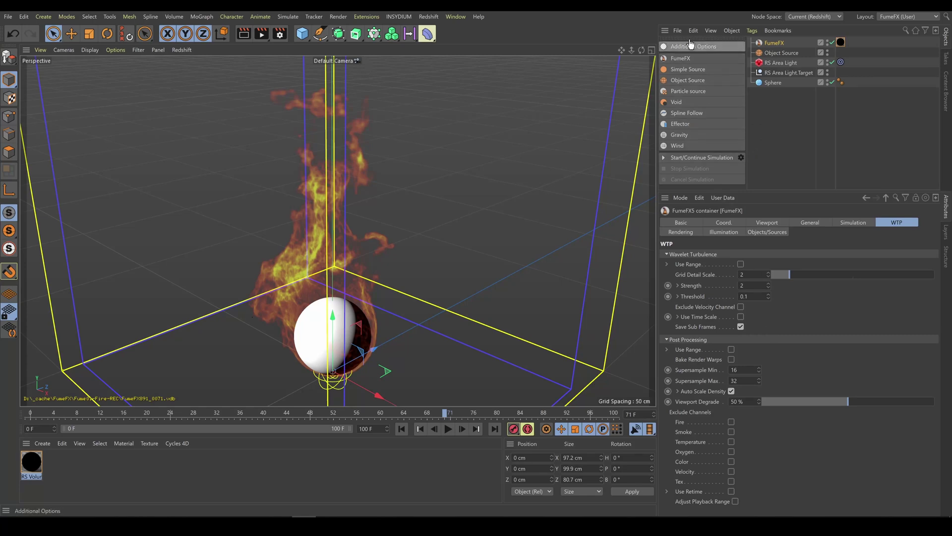
click(690, 46)
mouse_move(744, 105)
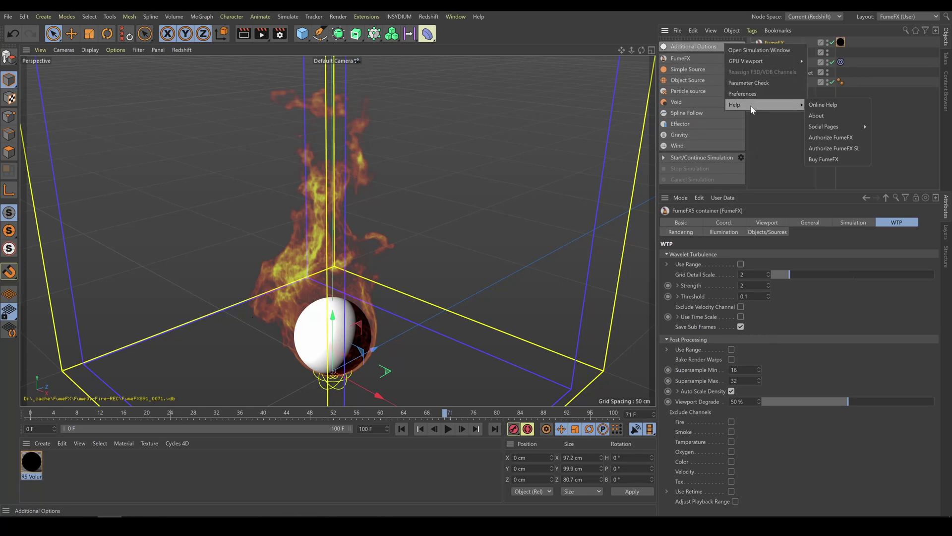
click(824, 105)
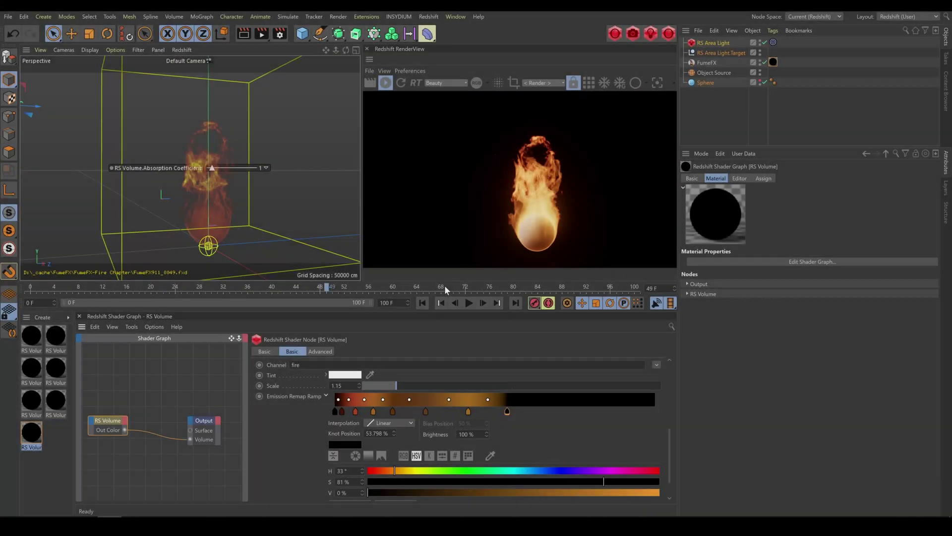
- Show the FumeFX object's RS Volume fire material shader graph and attributes
click(773, 62)
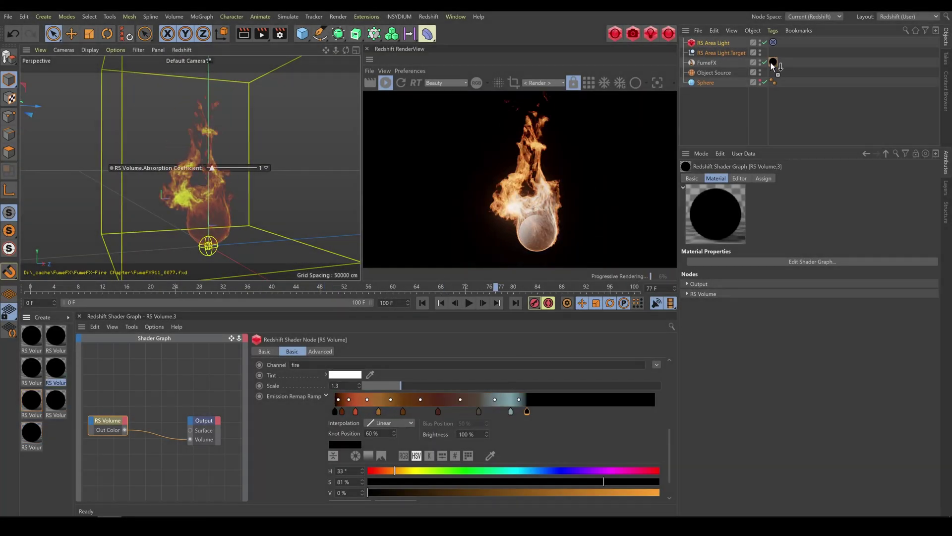